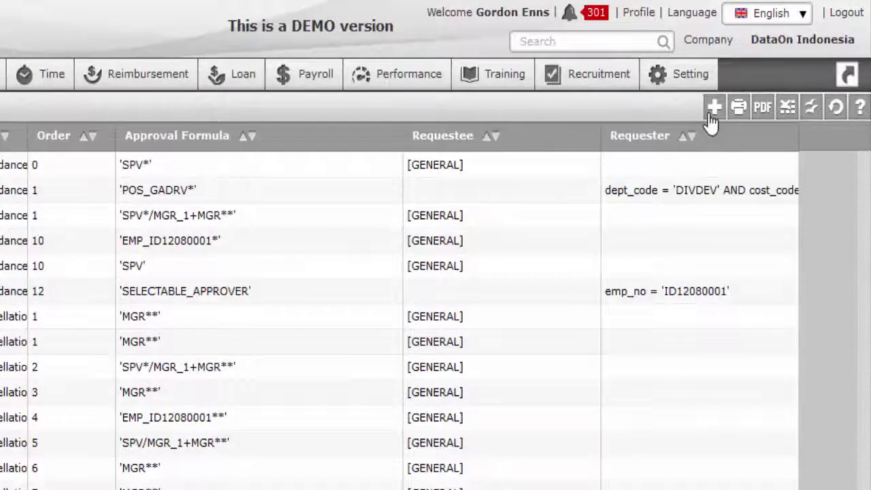
Add a request approval with request code ATTENDANCE.Leave, request order 1 and the name "IT Probation Leave Request".
click(711, 112)
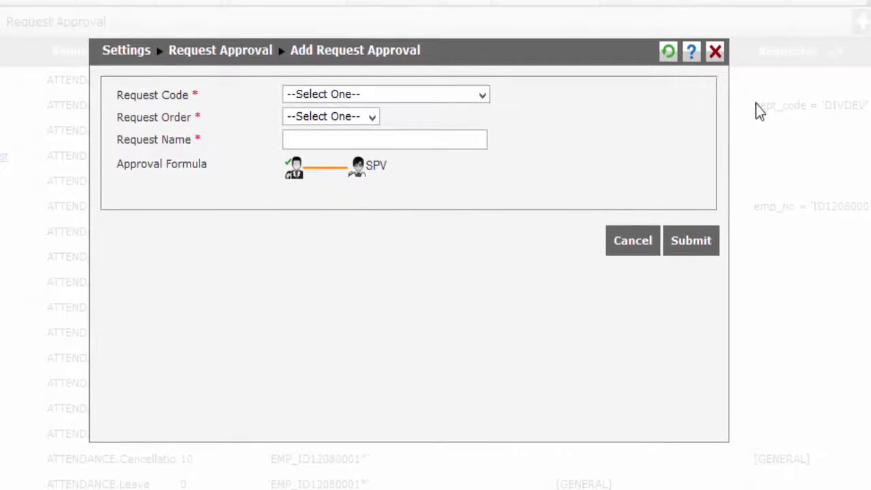
click(470, 97)
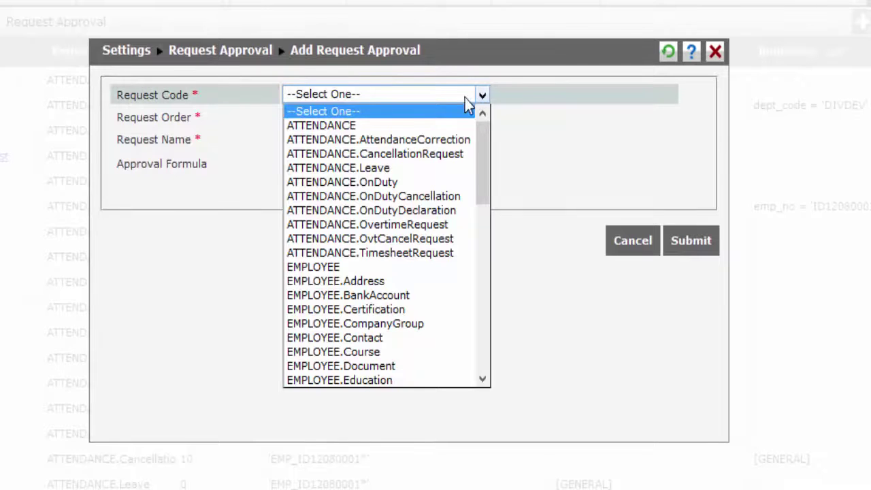
click(417, 175)
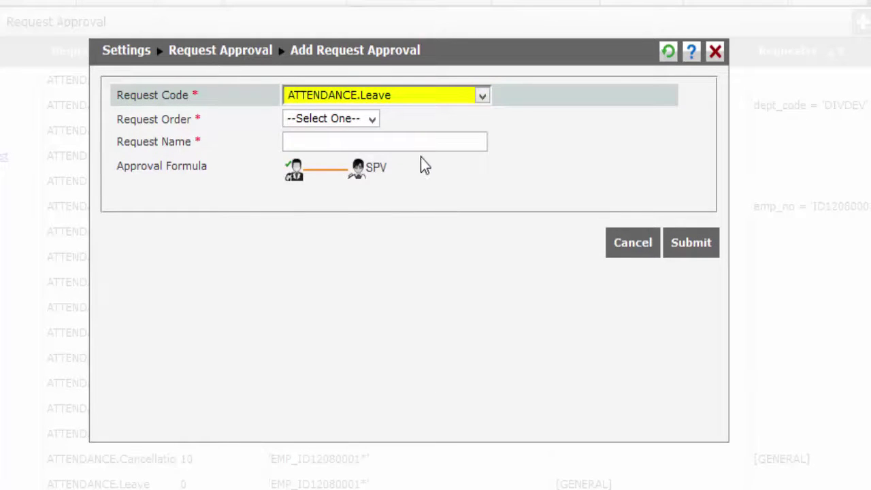
click(371, 124)
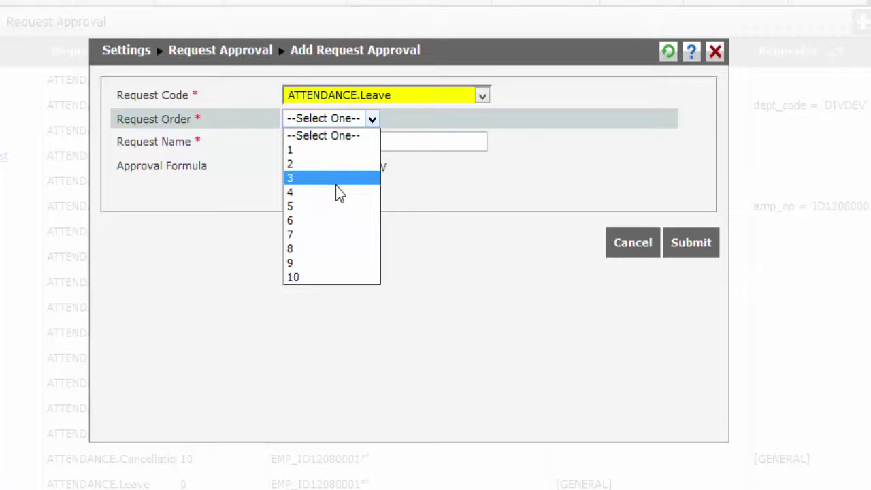
click(360, 147)
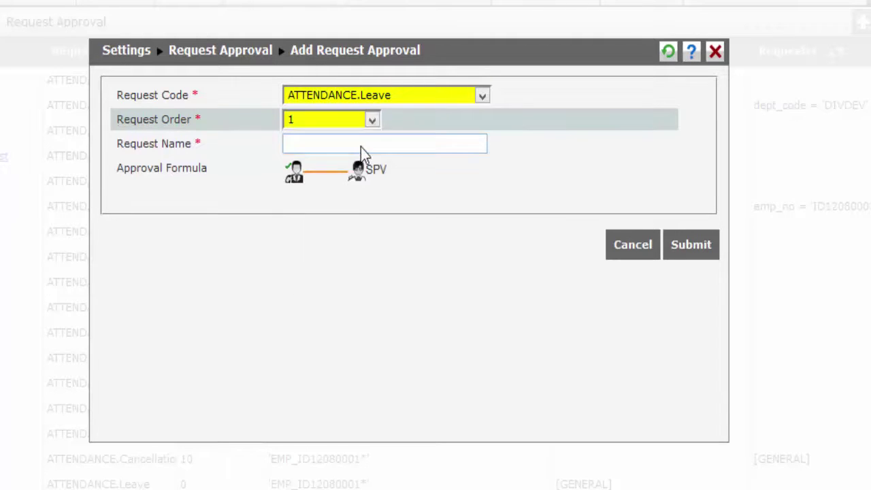
click(361, 144)
text(IT Probation Leave Request)
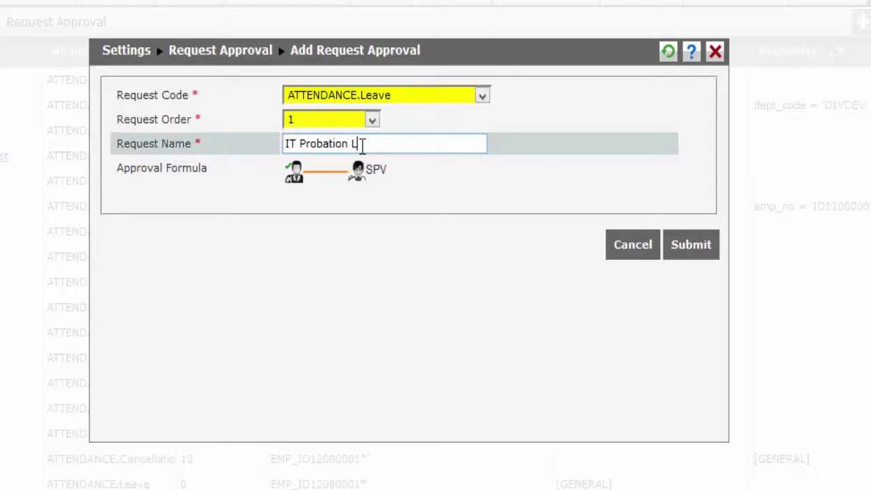
Filter the approval formula's requester to organization unit IT Support and employment status Probation, and save the filter.
click(291, 182)
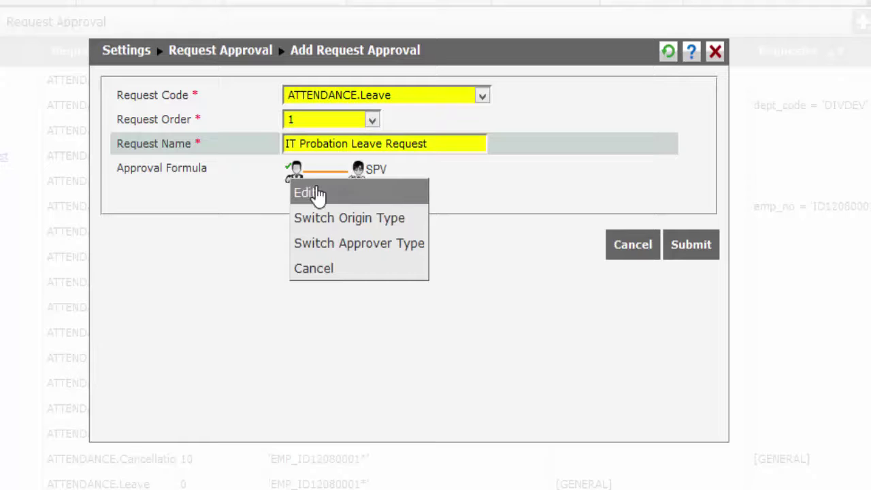
click(305, 193)
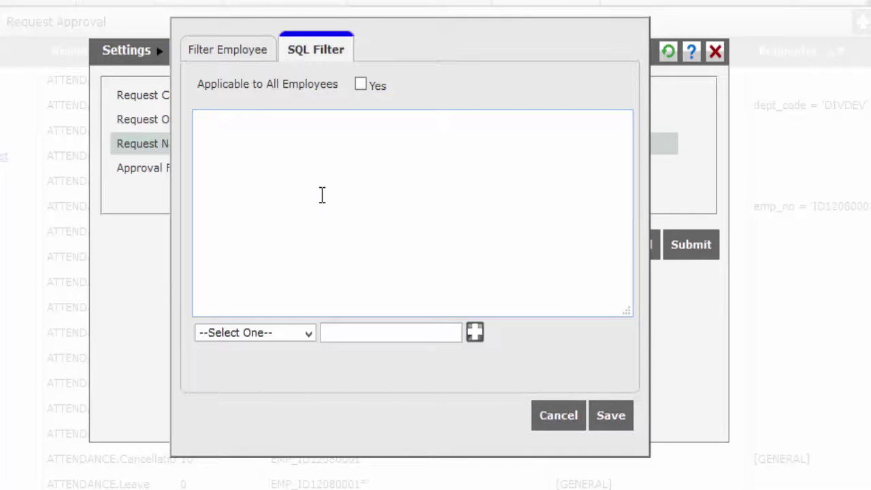
click(242, 61)
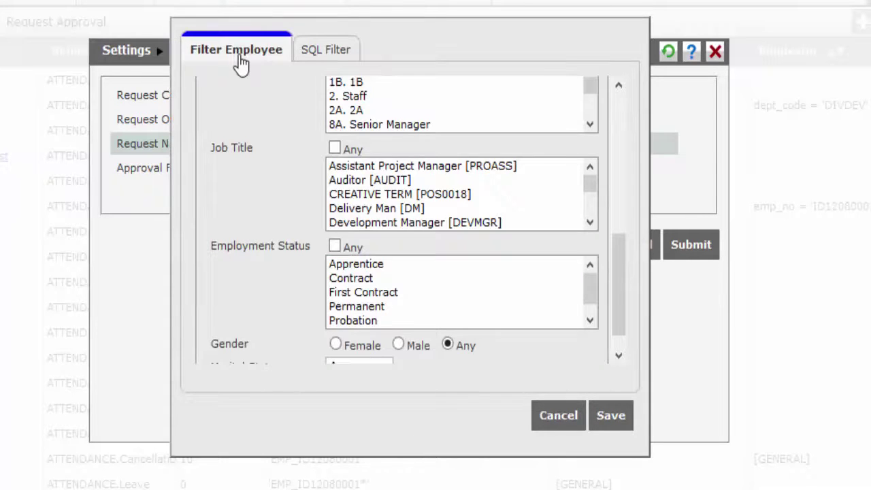
scroll(318, 186, up, 5)
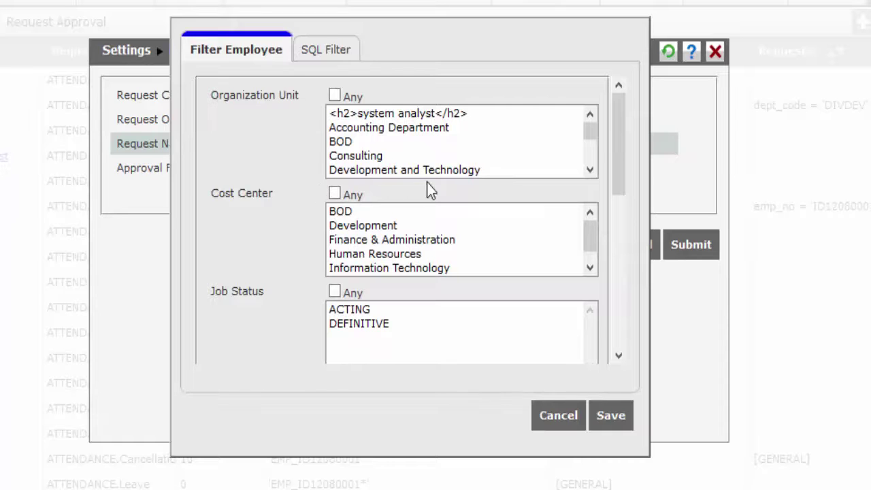
scroll(475, 143, down, 4)
scroll(475, 142, up, 1)
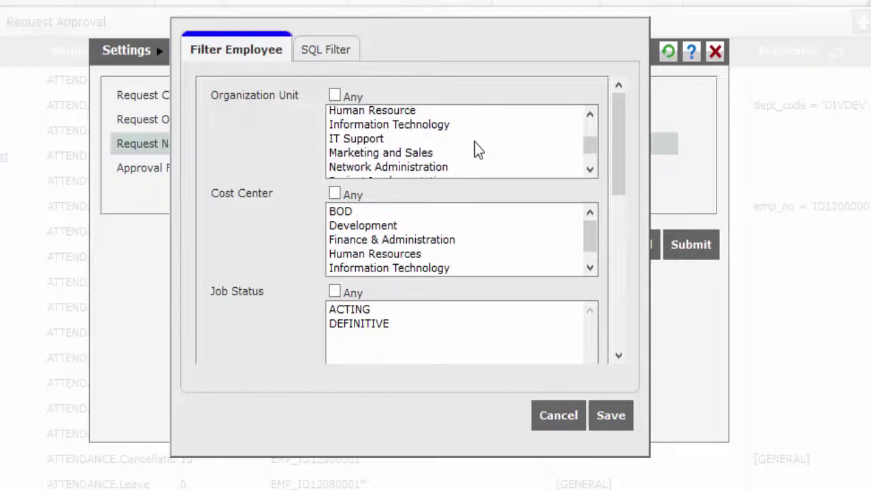
click(377, 142)
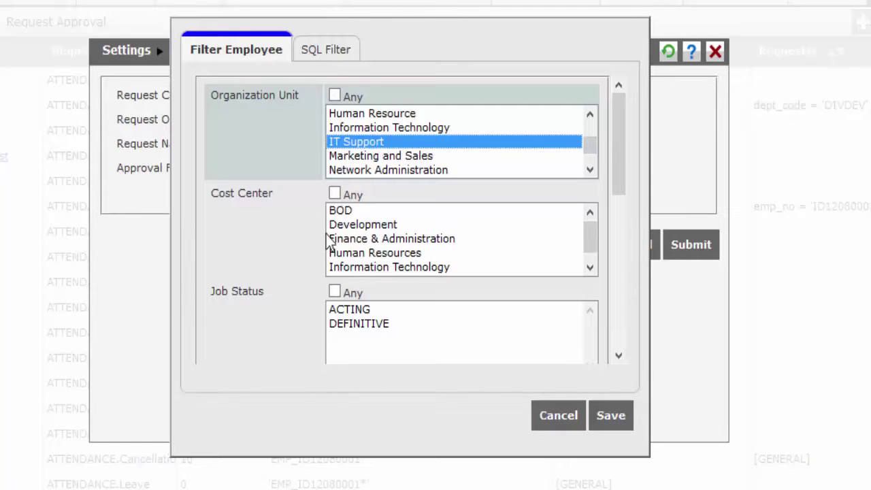
scroll(332, 235, down, 2)
scroll(282, 251, down, 5)
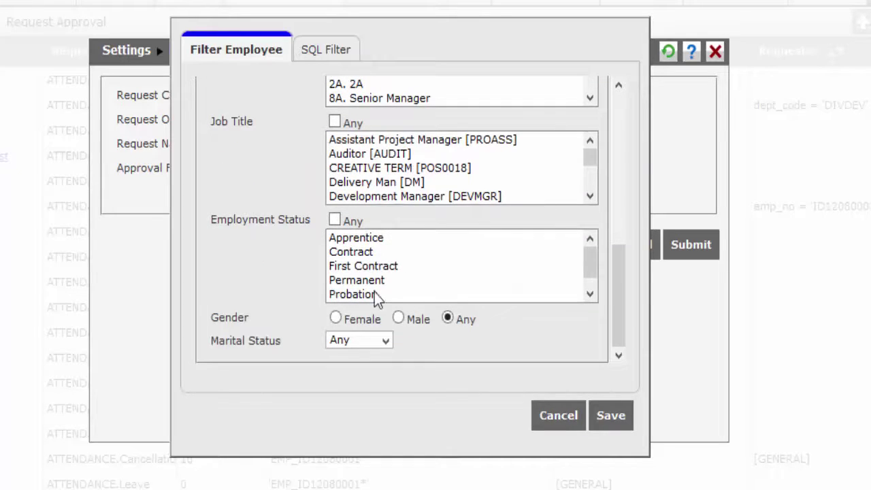
click(374, 293)
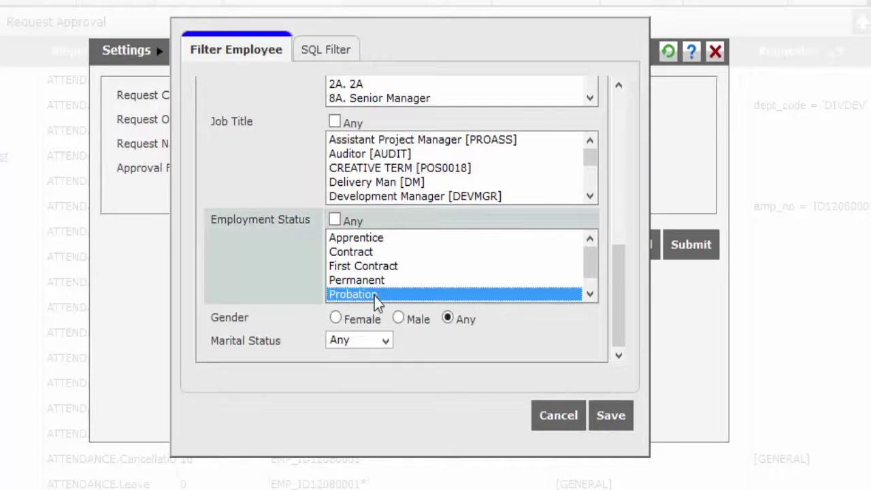
click(611, 417)
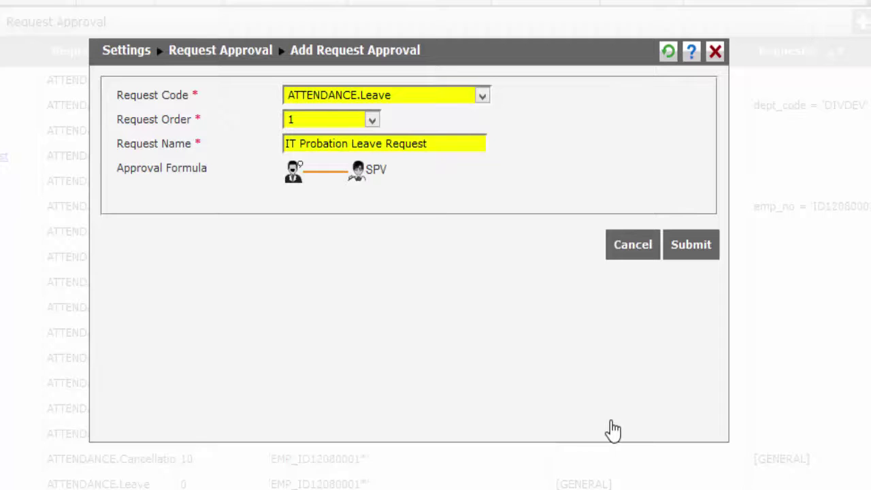
Set the SPV approver's type to Required (*) in the approval formula and save it.
click(359, 175)
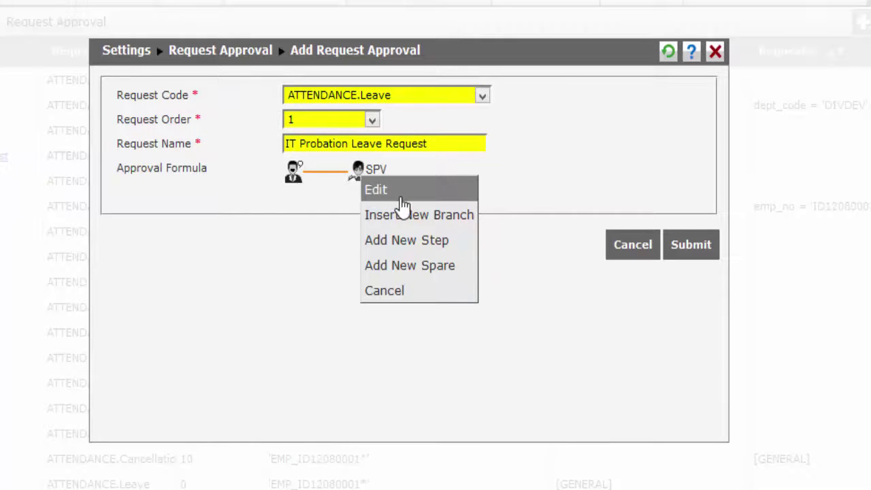
click(390, 192)
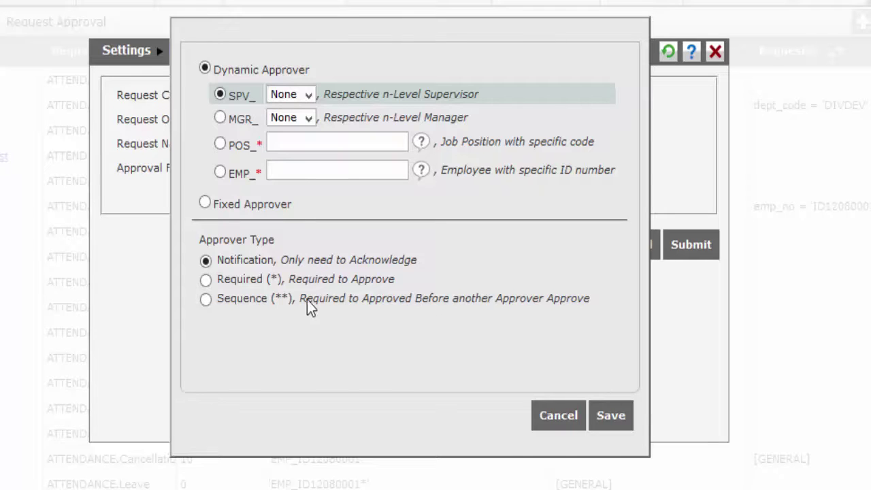
click(206, 280)
click(608, 417)
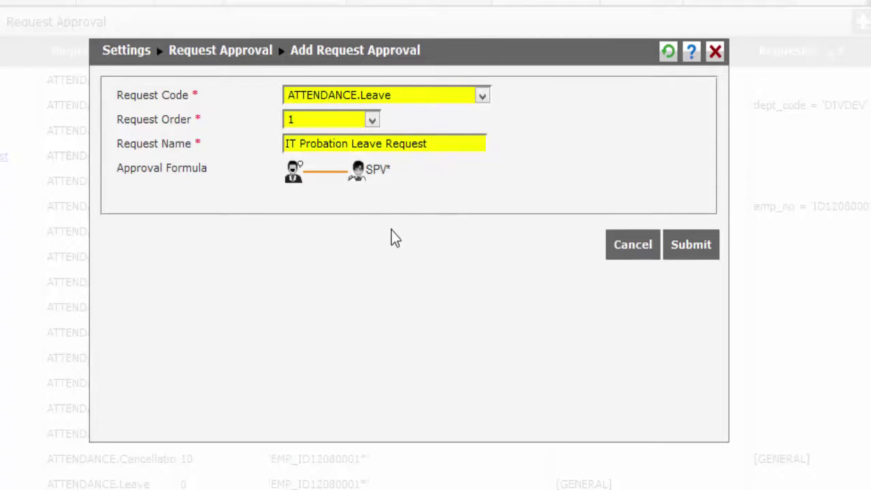
Add an approval step after SPV for the Information Technology Manager [ITM] position as a Required (*) approver, and submit the request approval.
click(356, 173)
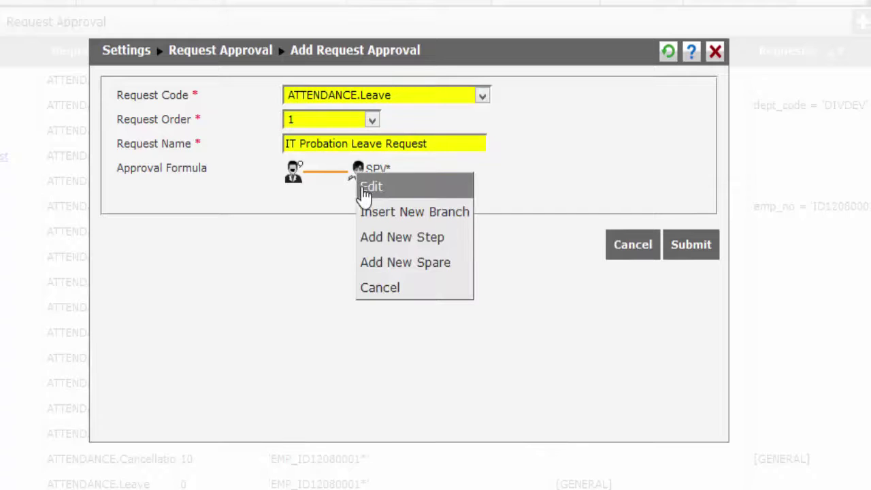
click(396, 238)
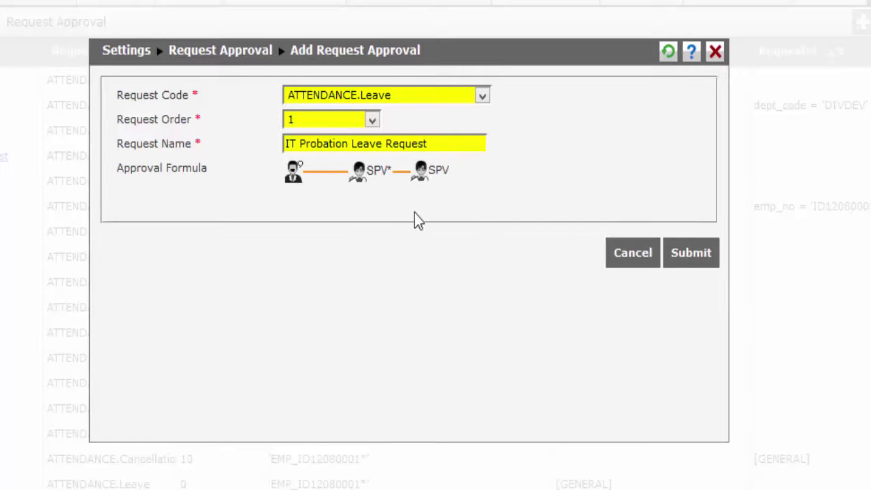
click(420, 175)
click(453, 187)
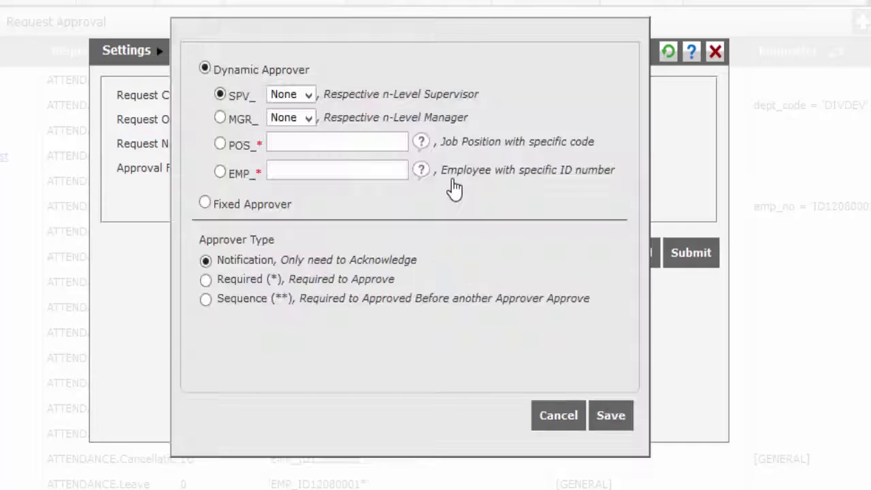
click(221, 145)
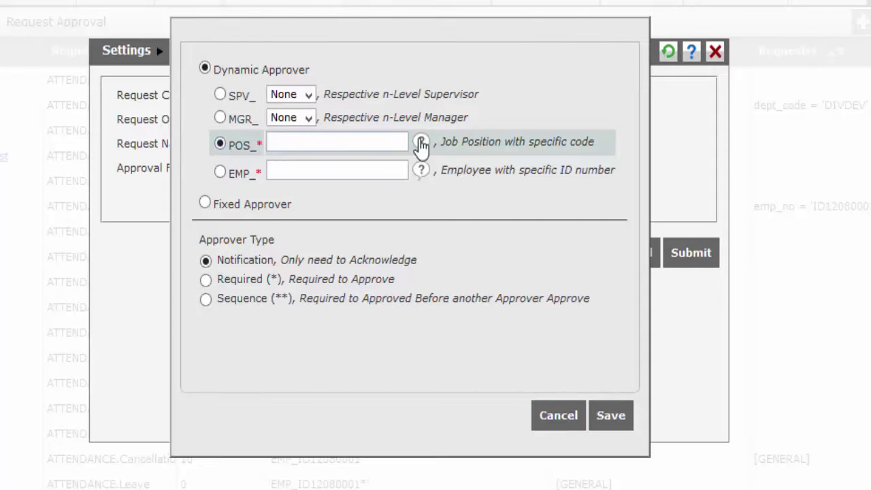
click(421, 142)
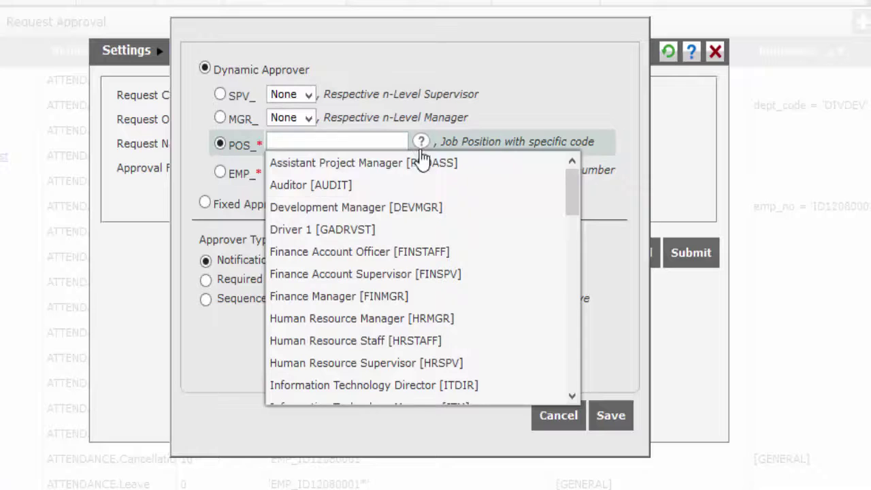
scroll(422, 186, down, 1)
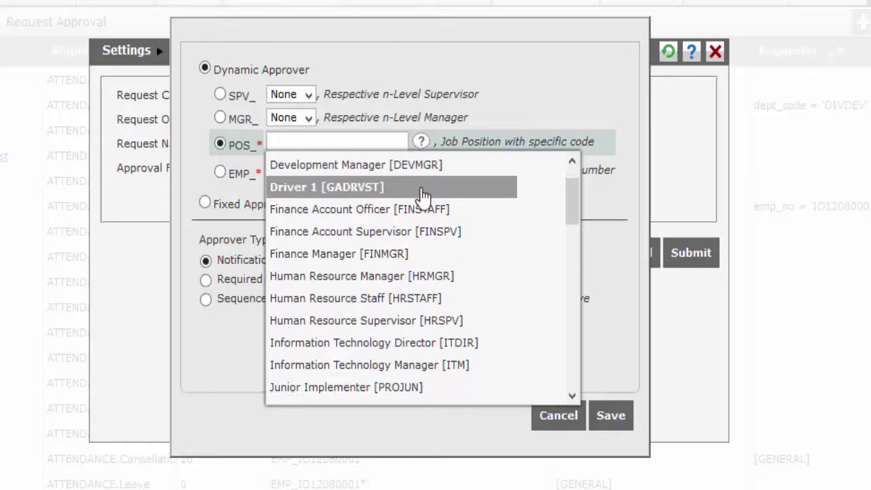
click(444, 365)
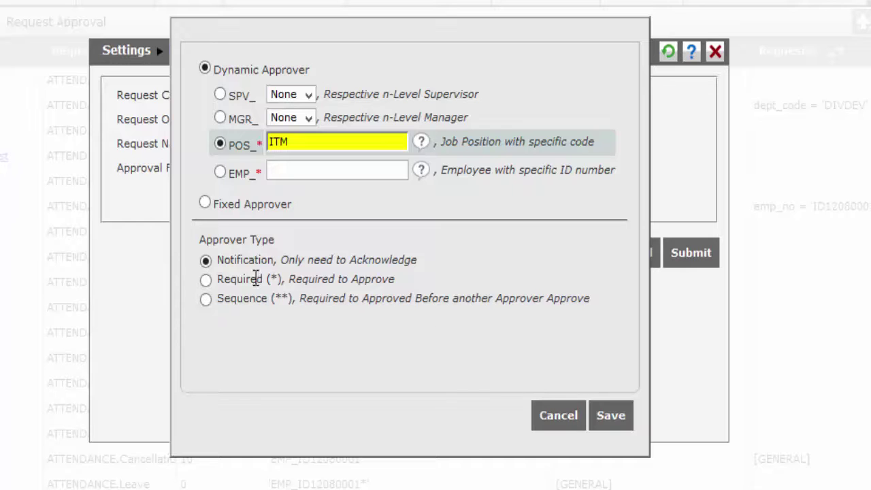
click(205, 280)
click(614, 417)
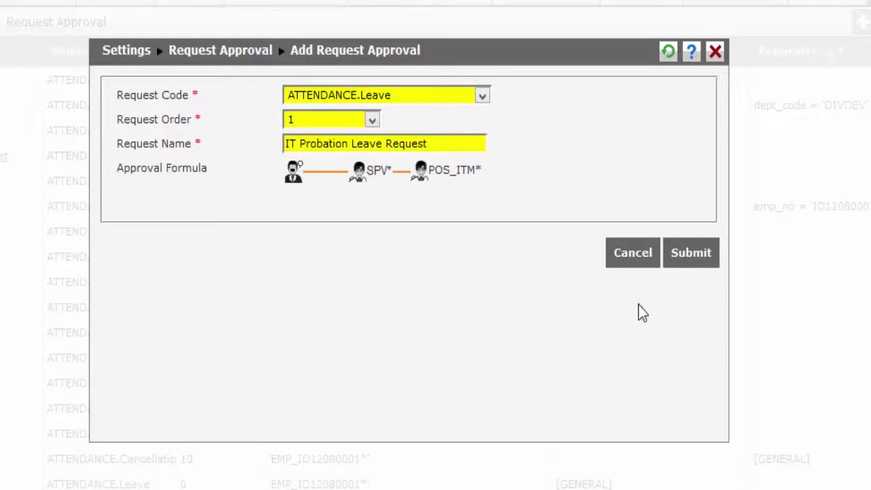
click(693, 271)
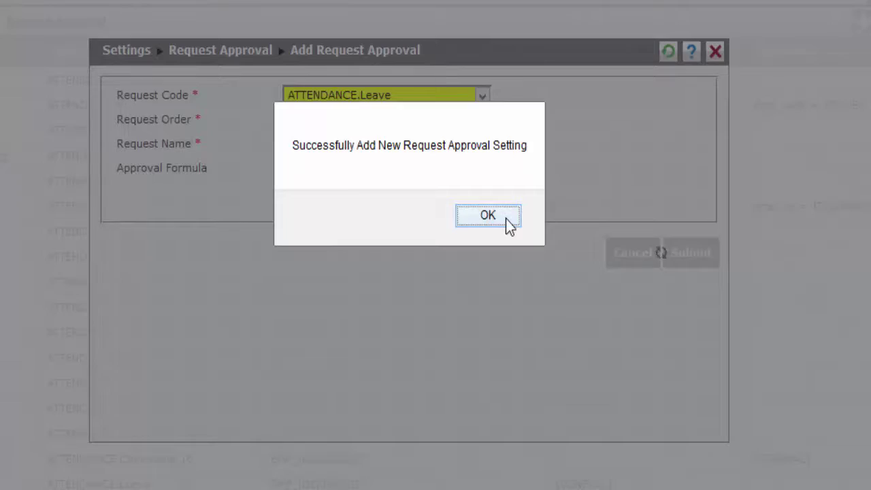
click(505, 218)
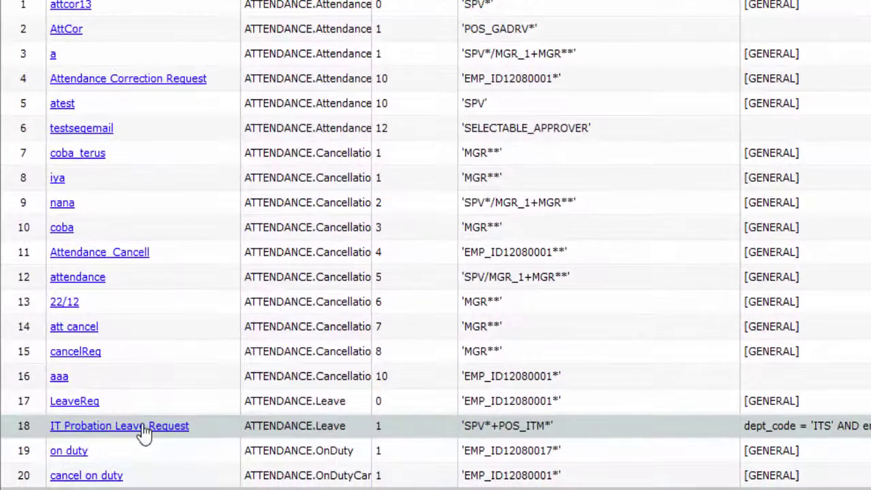
Change the request order of IT Probation Leave Request to 2 and submit the edit.
click(144, 427)
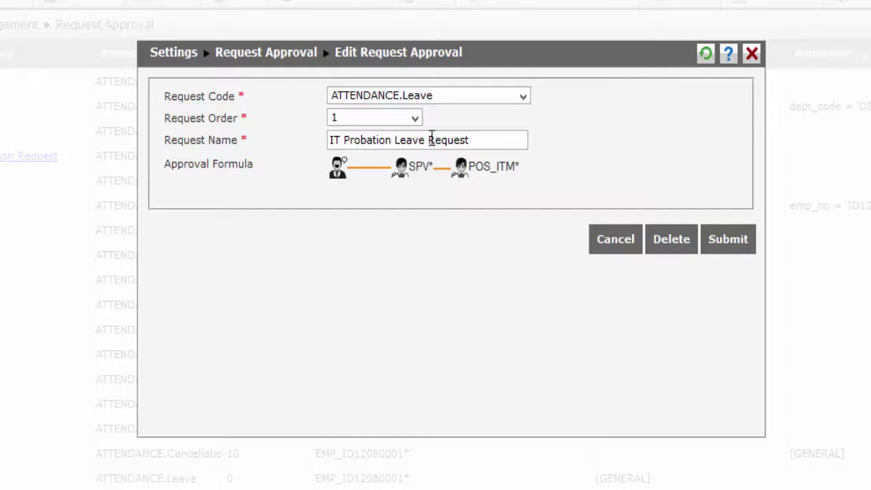
click(415, 119)
click(375, 162)
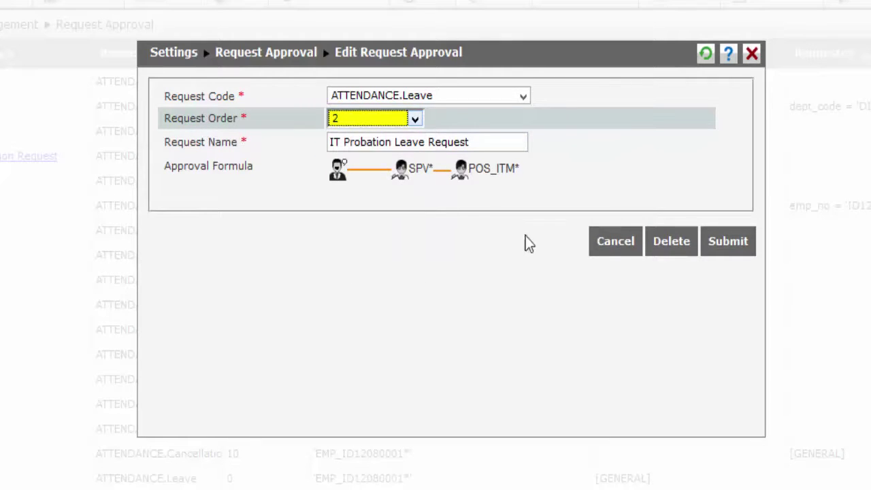
click(728, 243)
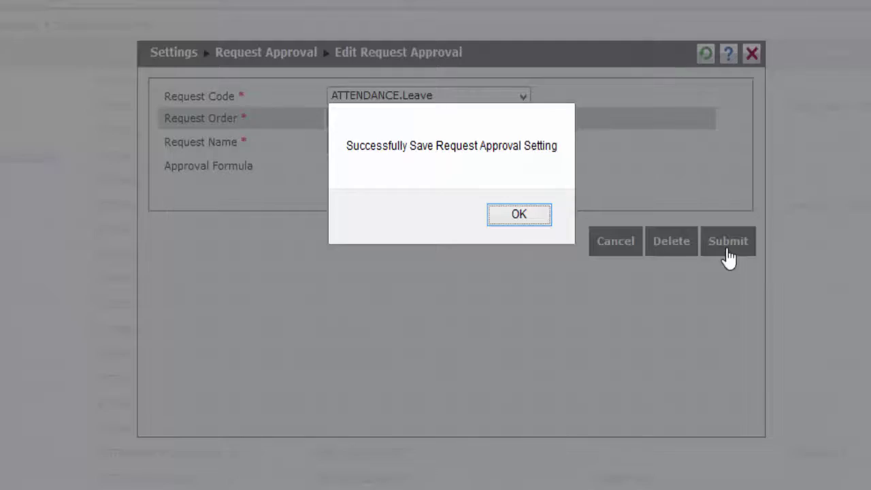
click(515, 217)
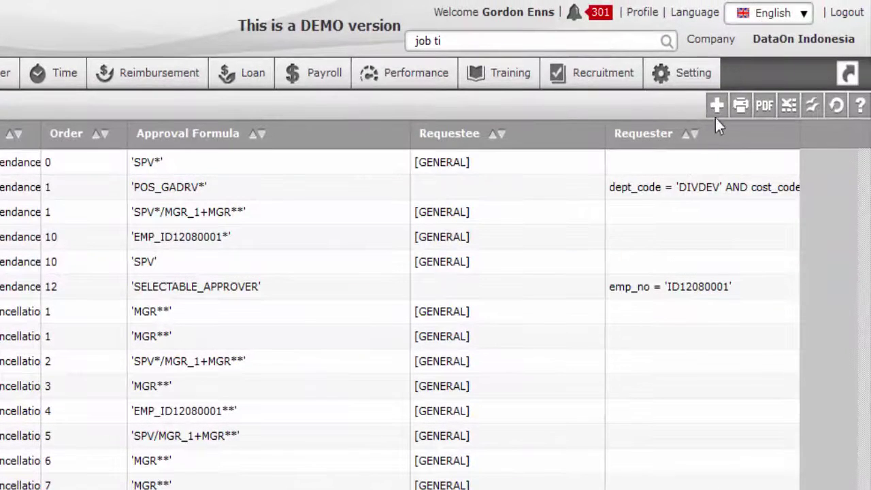
Start a new request approval with code ATTENDANCE.Leave, request order 1 and the name President Director Leave Request.
click(818, 59)
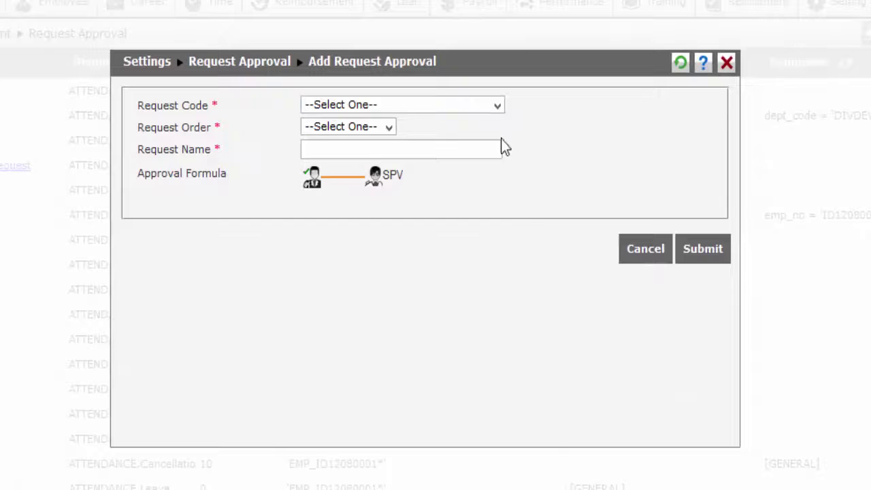
click(492, 106)
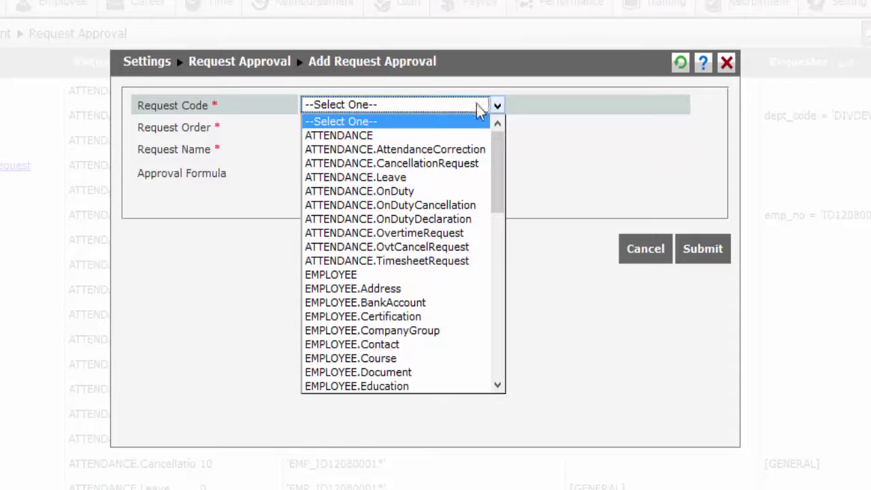
click(449, 178)
click(384, 129)
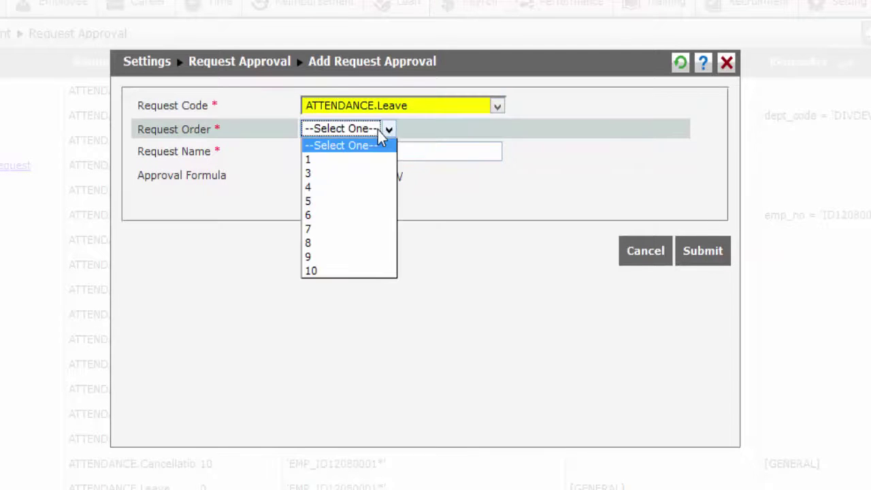
click(373, 159)
click(417, 155)
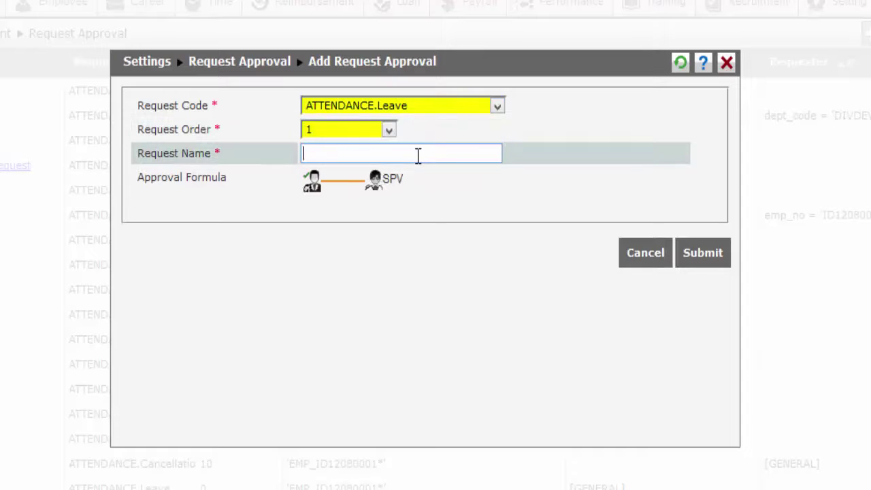
text(President Director Leave Request)
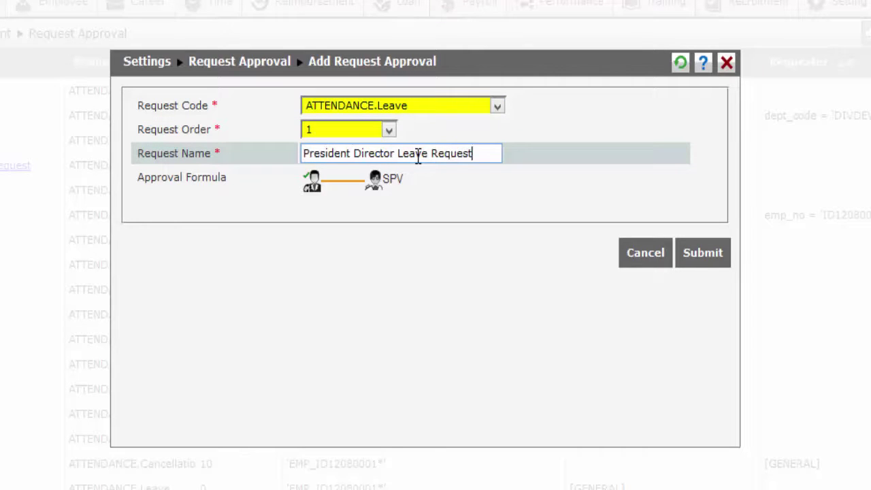
Filter the approval formula's requestee to job title President Director [BODPD], and save the filter.
click(315, 184)
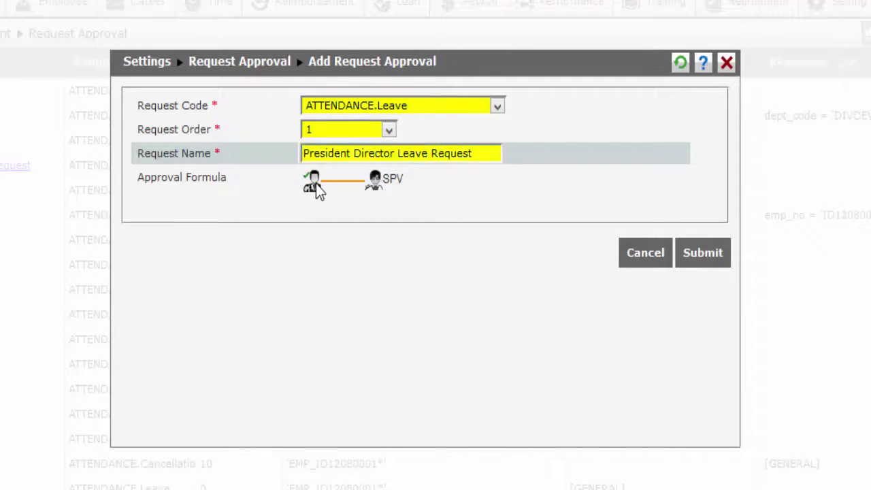
click(332, 198)
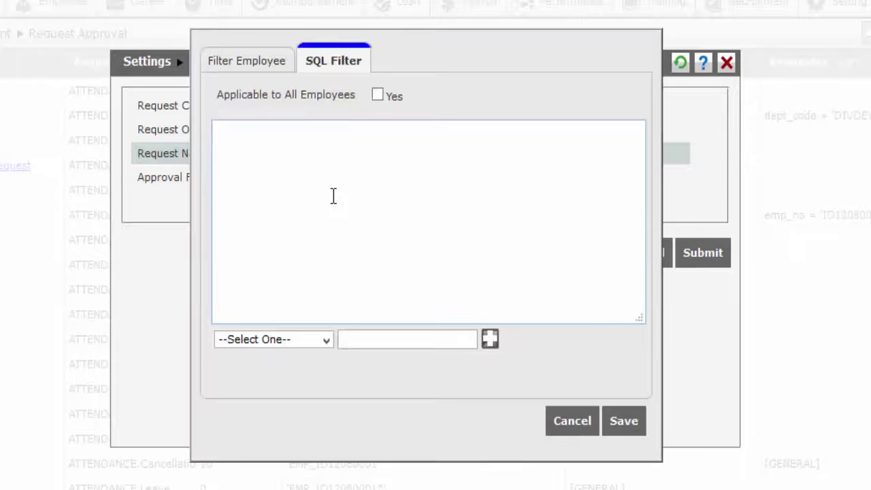
click(259, 63)
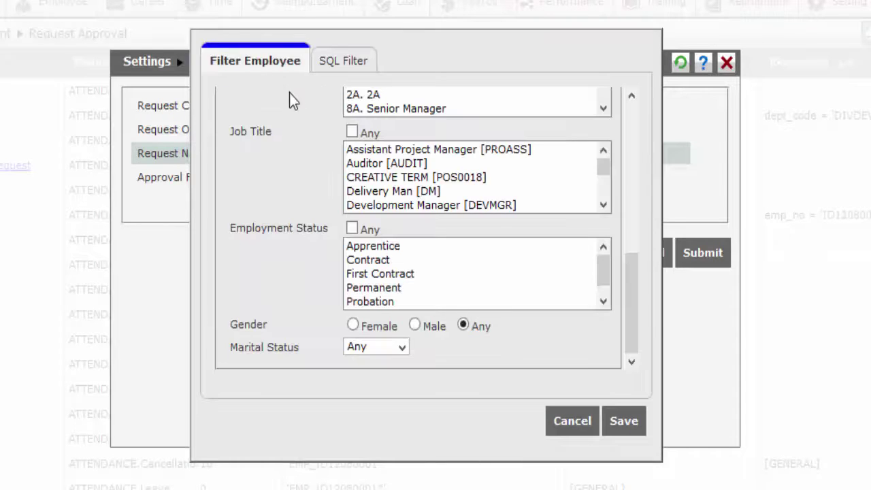
scroll(393, 170, down, 10)
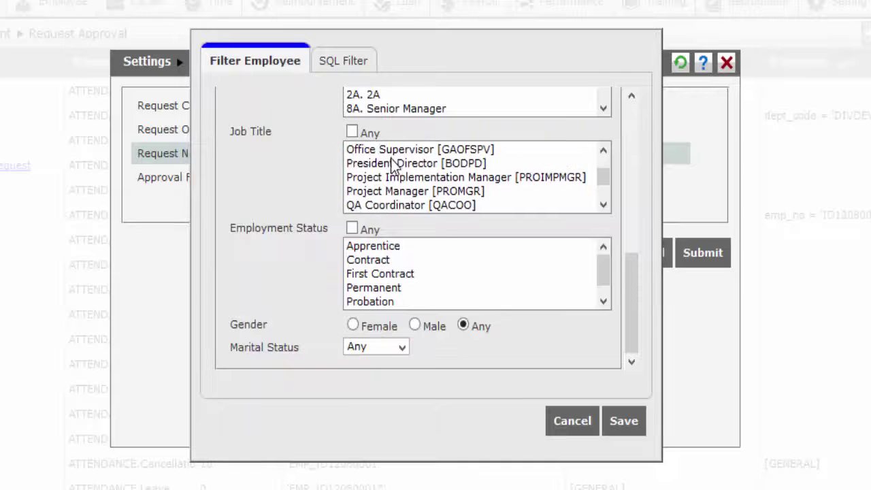
click(403, 163)
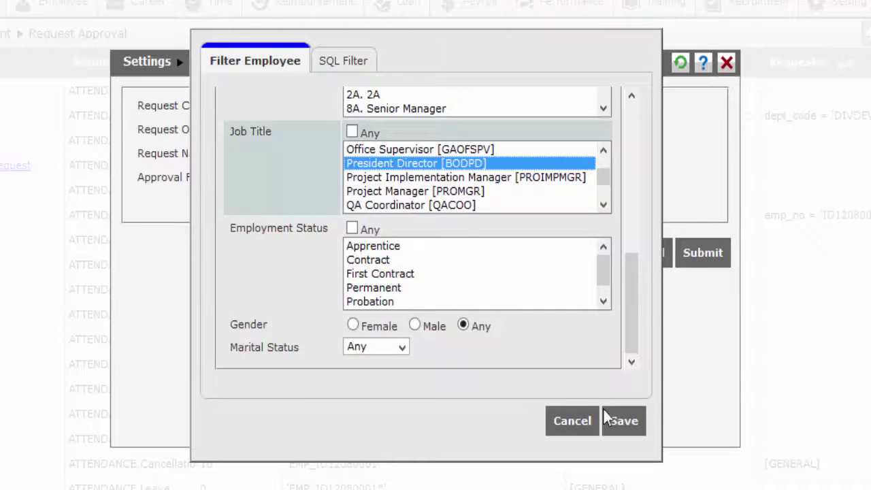
click(622, 422)
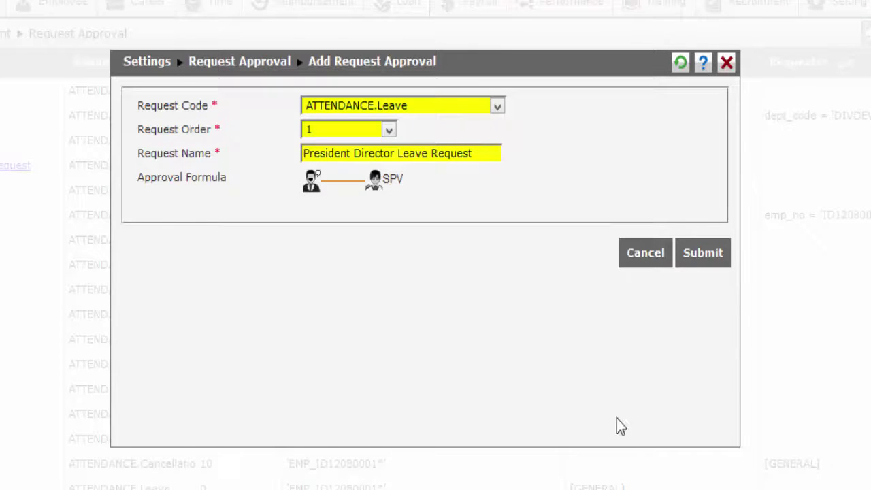
Switch the formula's approver type past SELECTABLE_APPROVER to AUTO_APPROVE, and submit the new request approval.
click(313, 191)
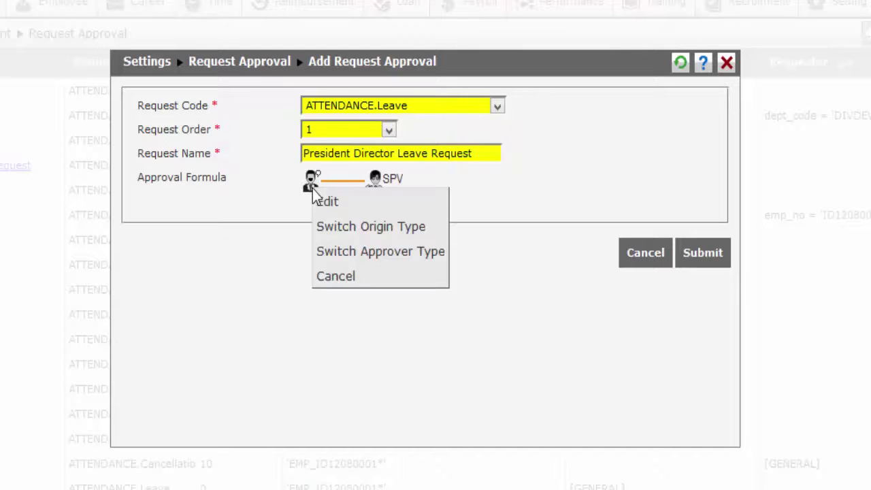
click(349, 258)
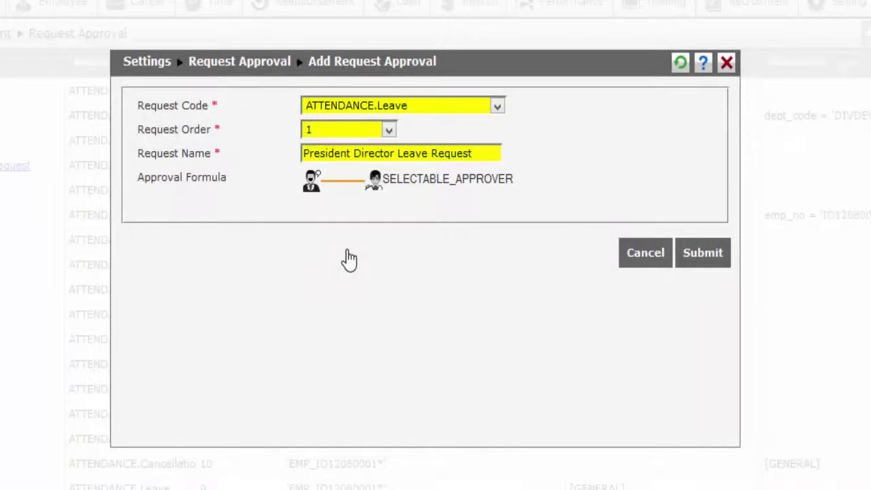
click(313, 183)
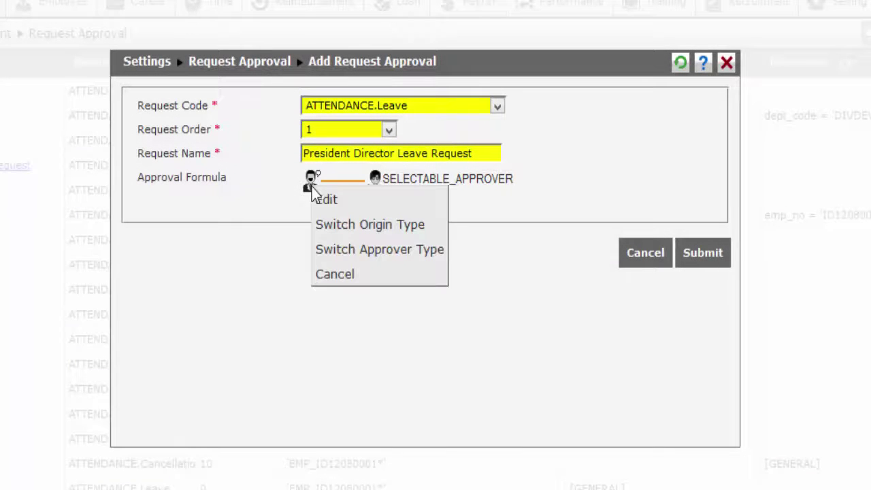
click(338, 251)
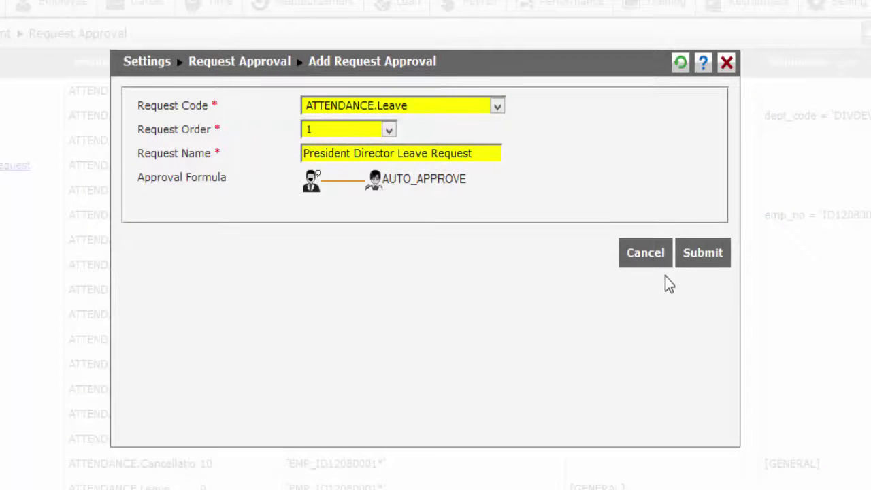
click(721, 267)
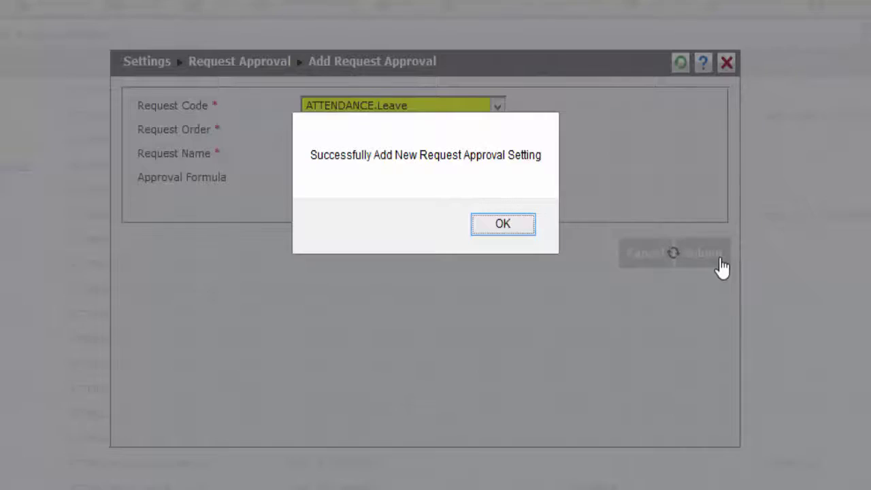
click(524, 230)
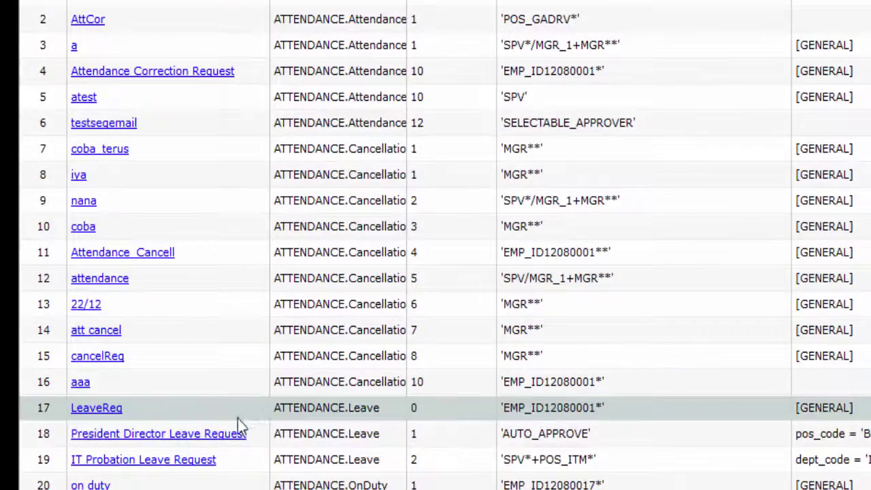
Change the request order of President Director Leave Request to 3 and submit the edit.
click(194, 435)
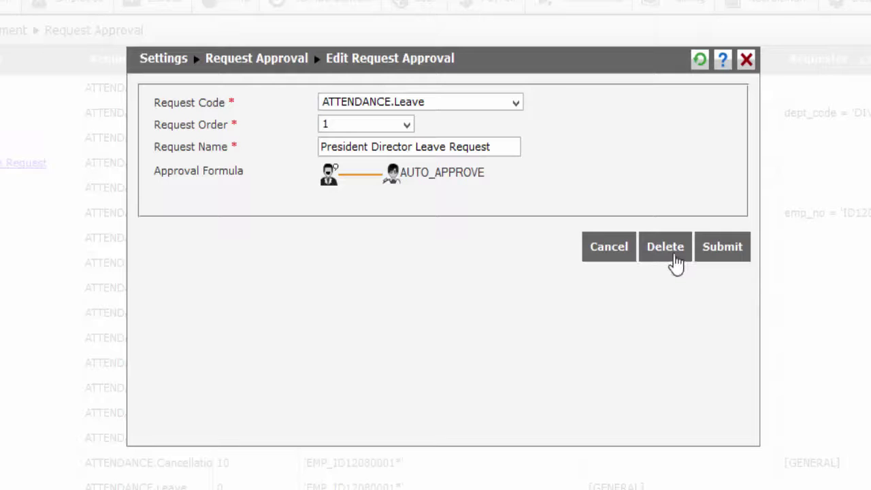
click(373, 126)
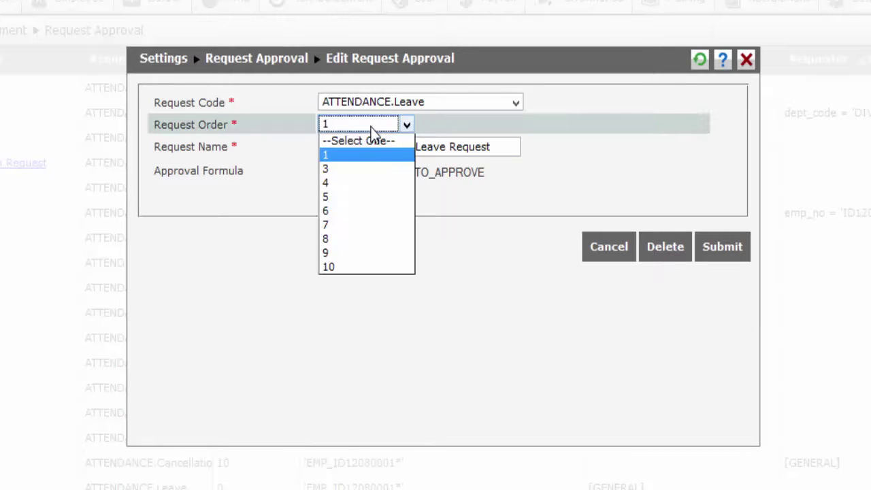
click(349, 170)
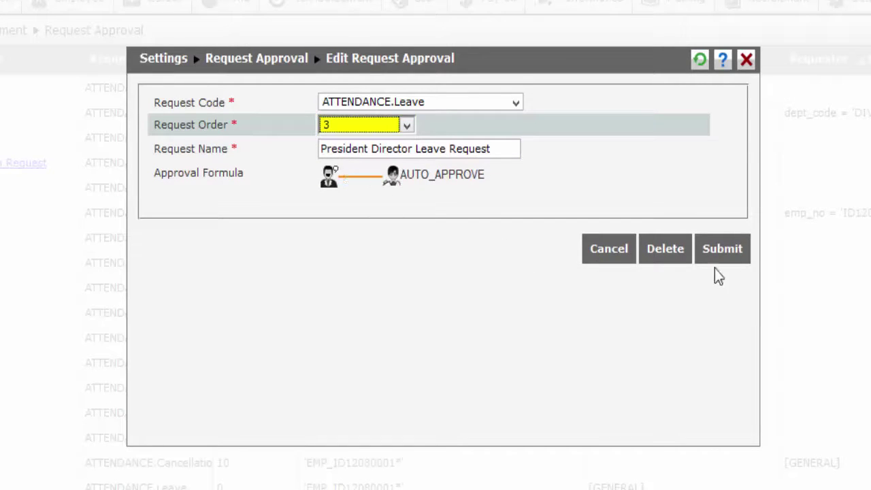
click(725, 251)
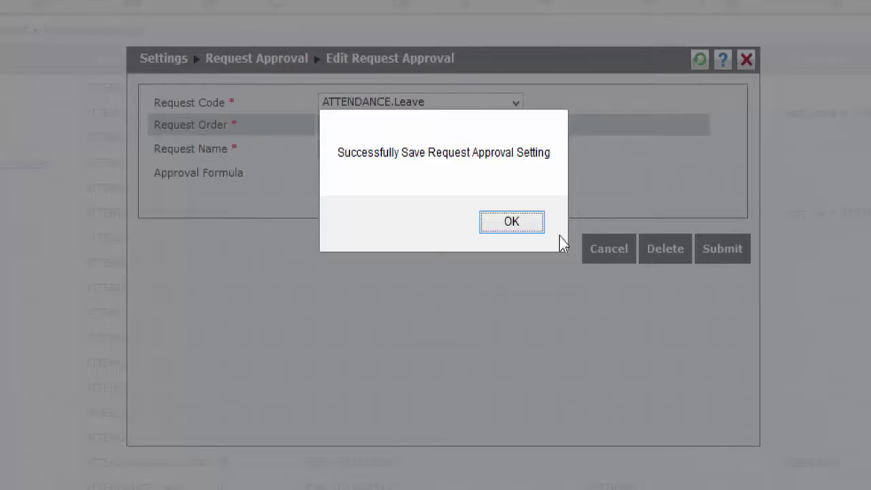
click(511, 222)
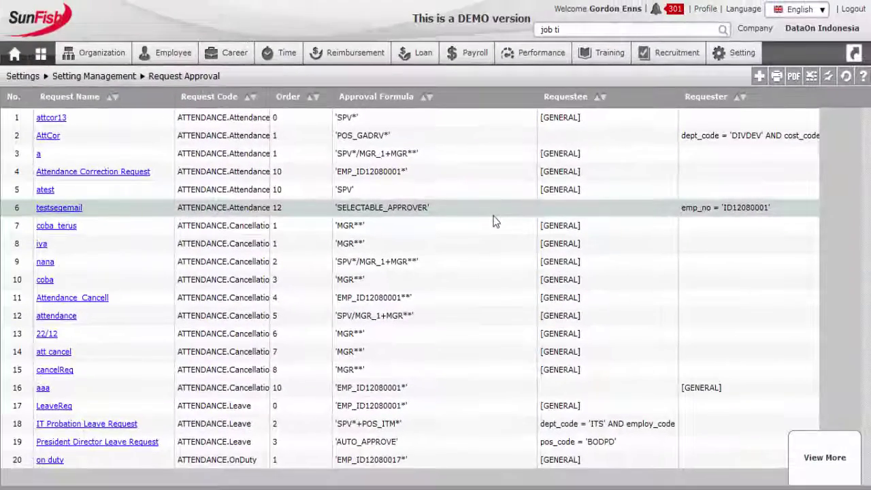